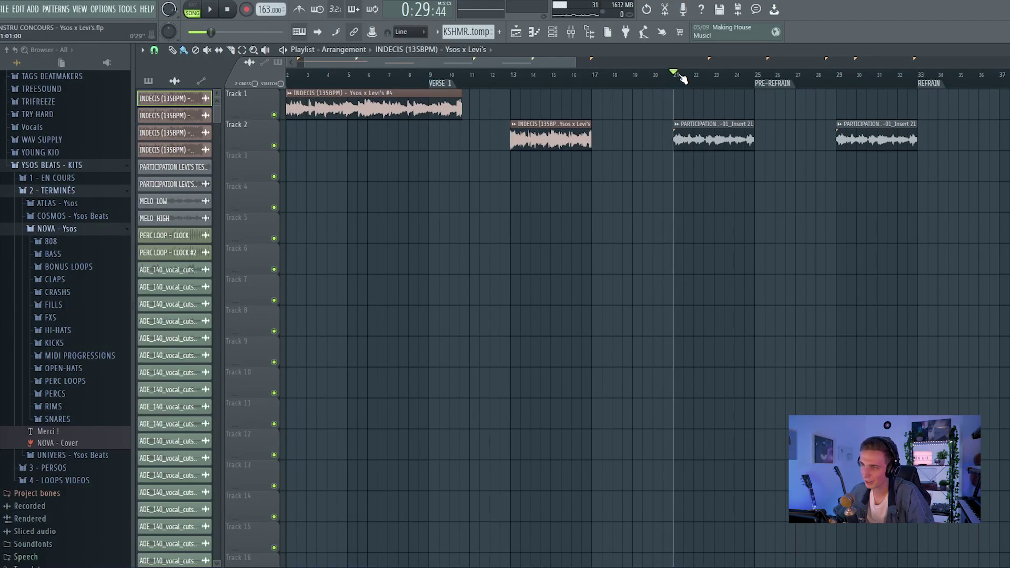
# - Examine the reversed PARTICIPATION LEVI'S TESTS clip's settings on Track 2 and play it from bar 21
pyautogui.doubleClick(688, 139)
pyautogui.press('space')
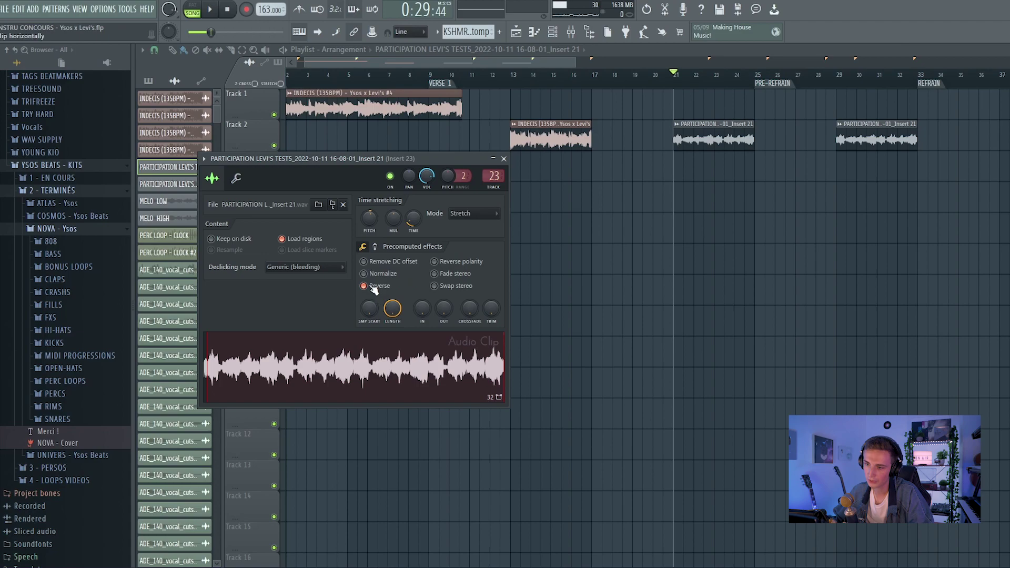
pyautogui.moveTo(416, 154); pyautogui.dragTo(452, 155)
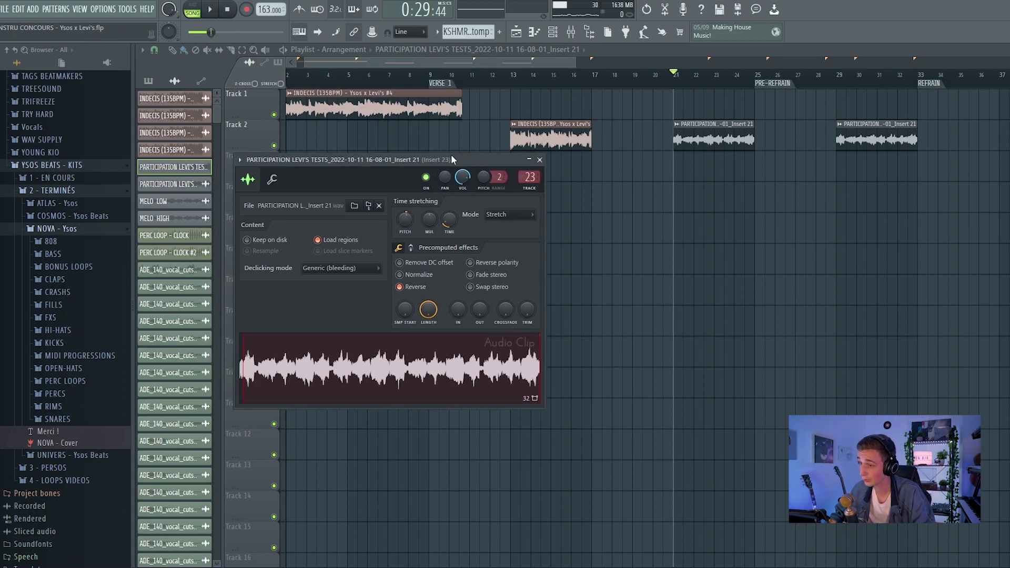
pyautogui.press('space')
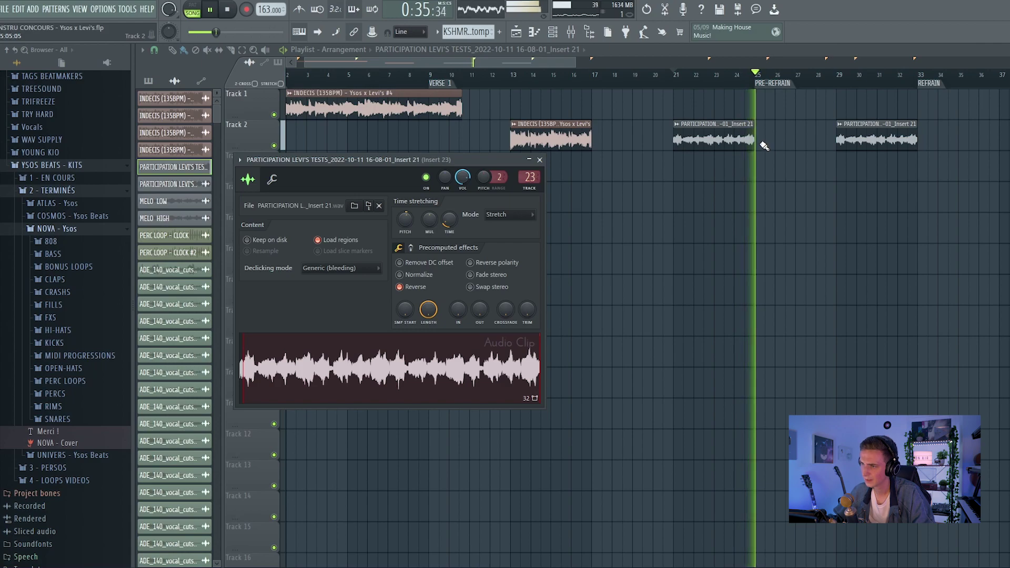
pyautogui.press('space')
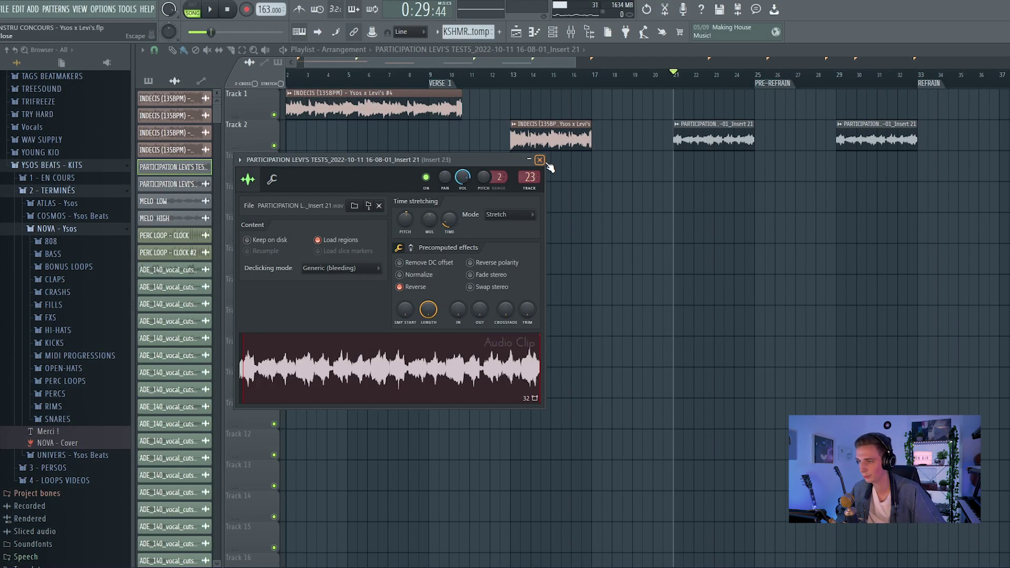
pyautogui.click(540, 160)
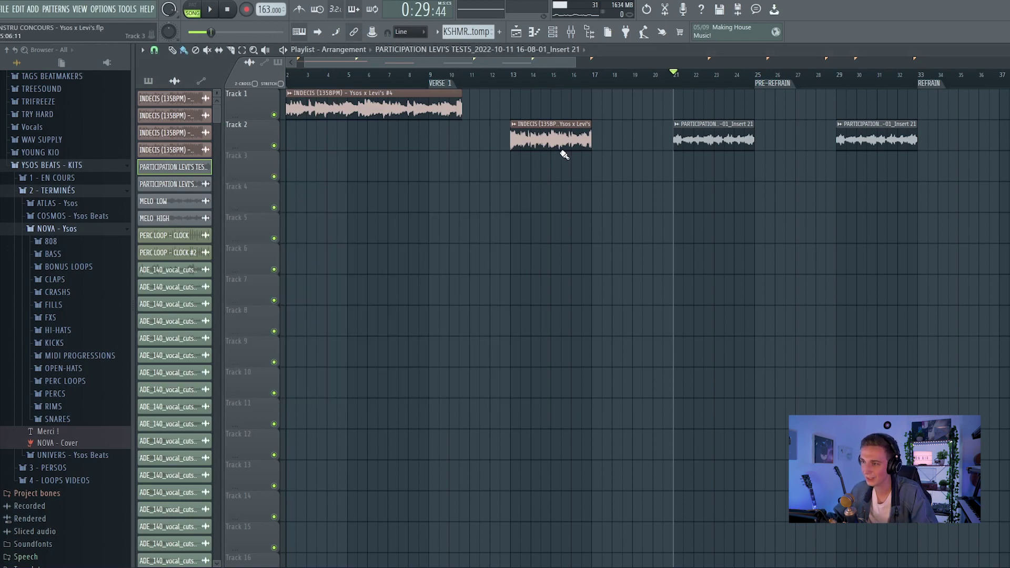
# - Play Pattern 2 from the SUITE arrangement and examine its sliced PARTI.._Master channel in Fruity Slicer
pyautogui.scroll(-2, 620, 105)
pyautogui.scroll(-2, 591, 106)
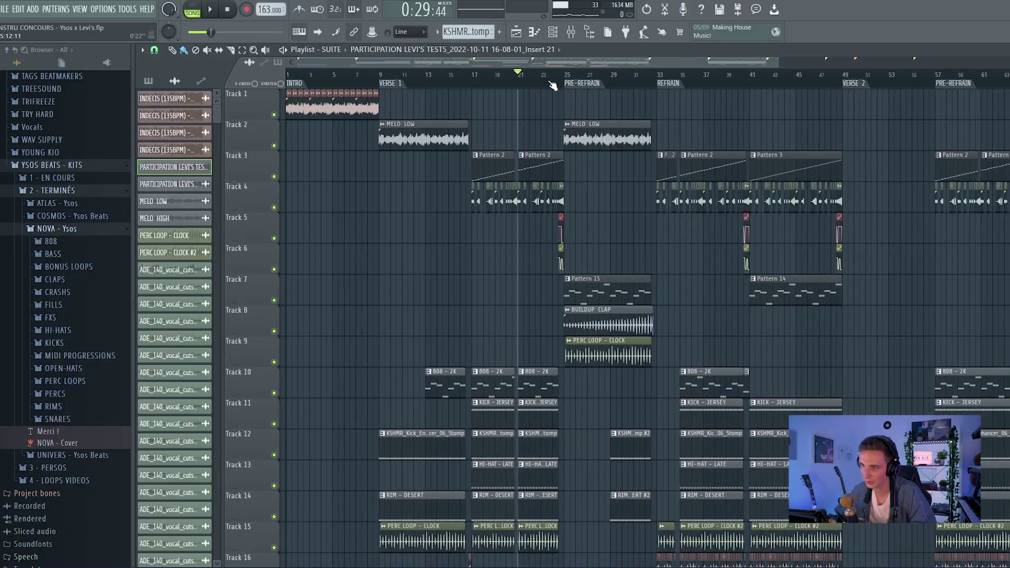
pyautogui.scroll(-1, 498, 118)
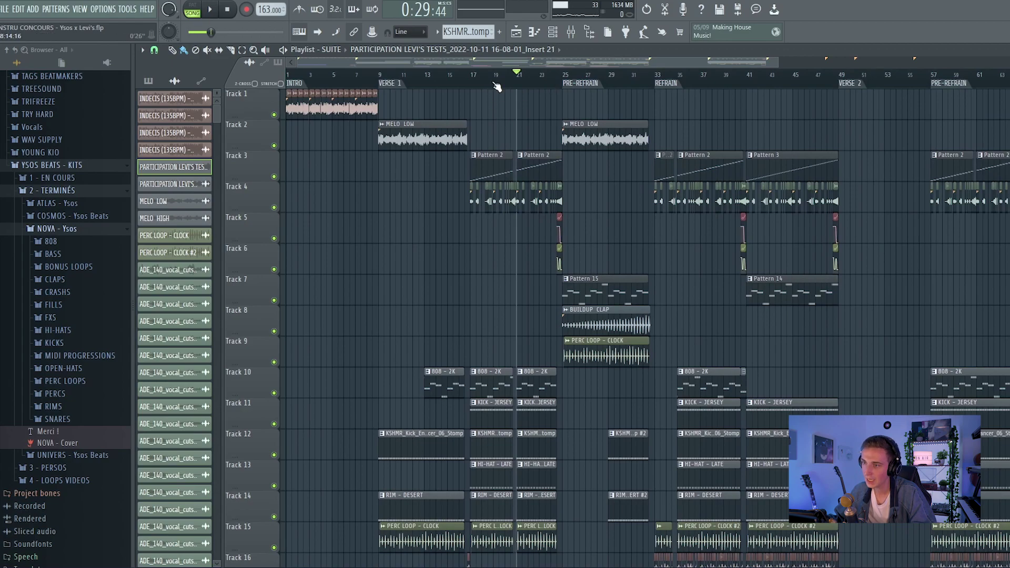
pyautogui.scroll(-1, 488, 90)
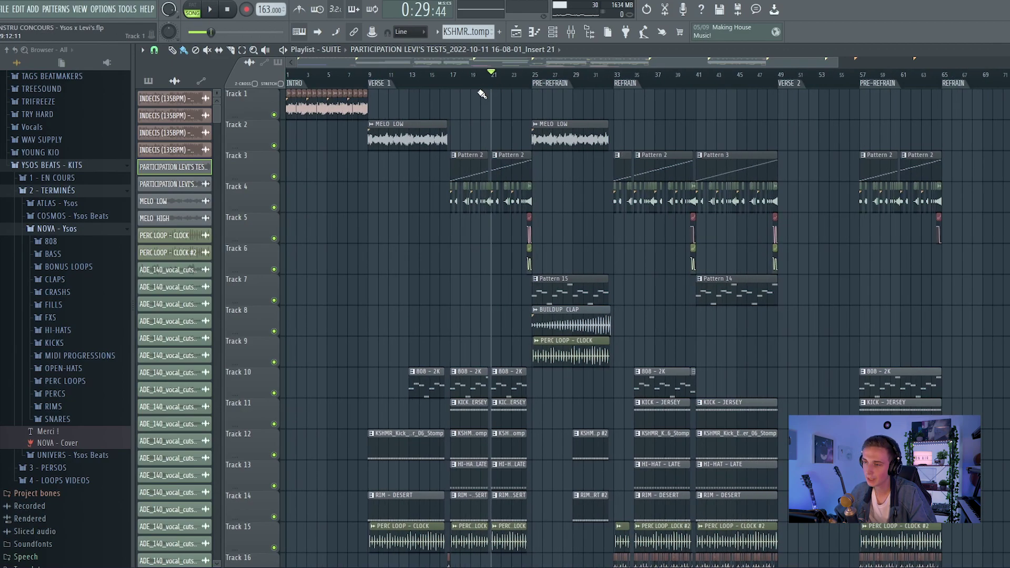
pyautogui.doubleClick(503, 166)
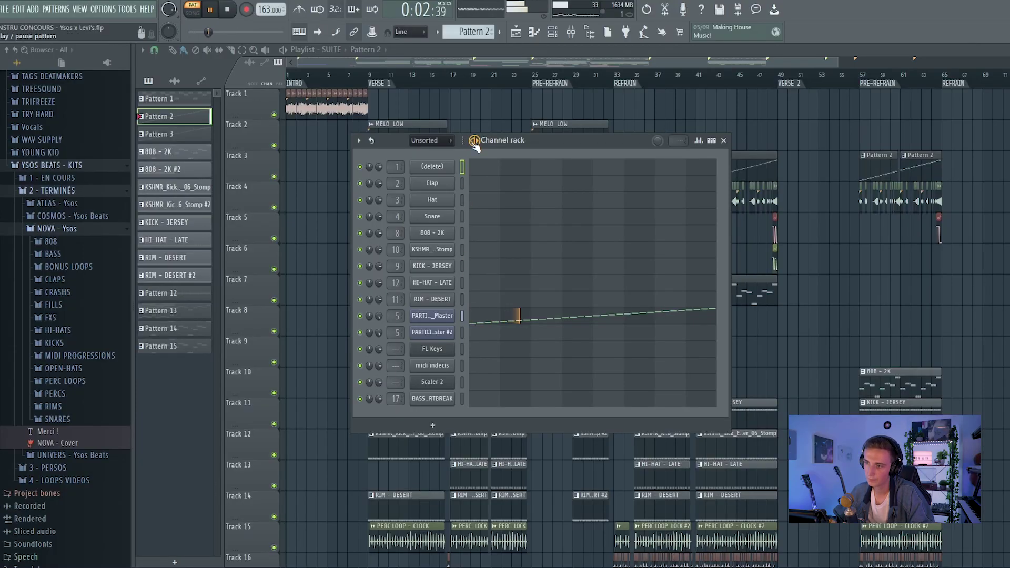
pyautogui.click(446, 317)
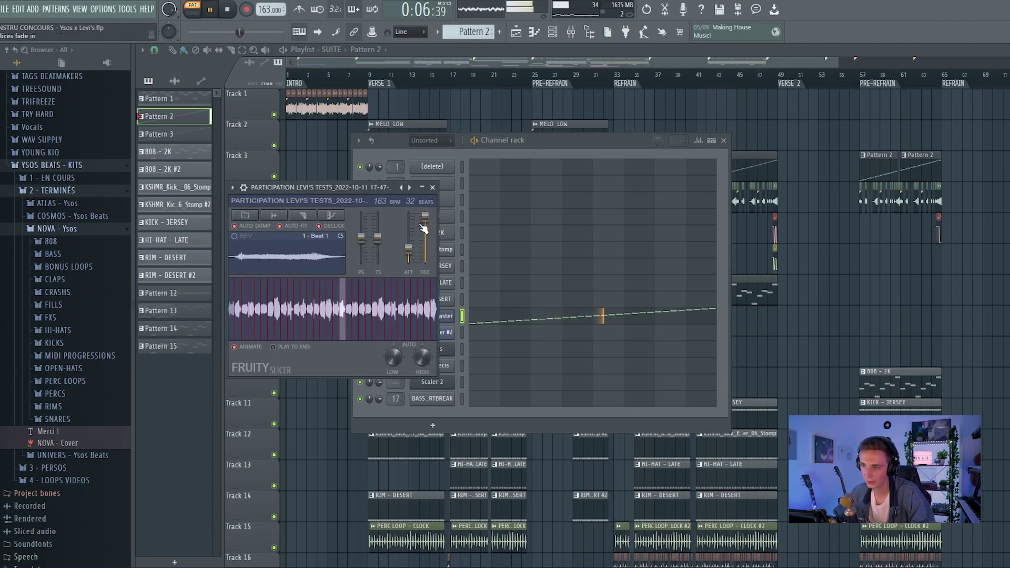
pyautogui.click(433, 188)
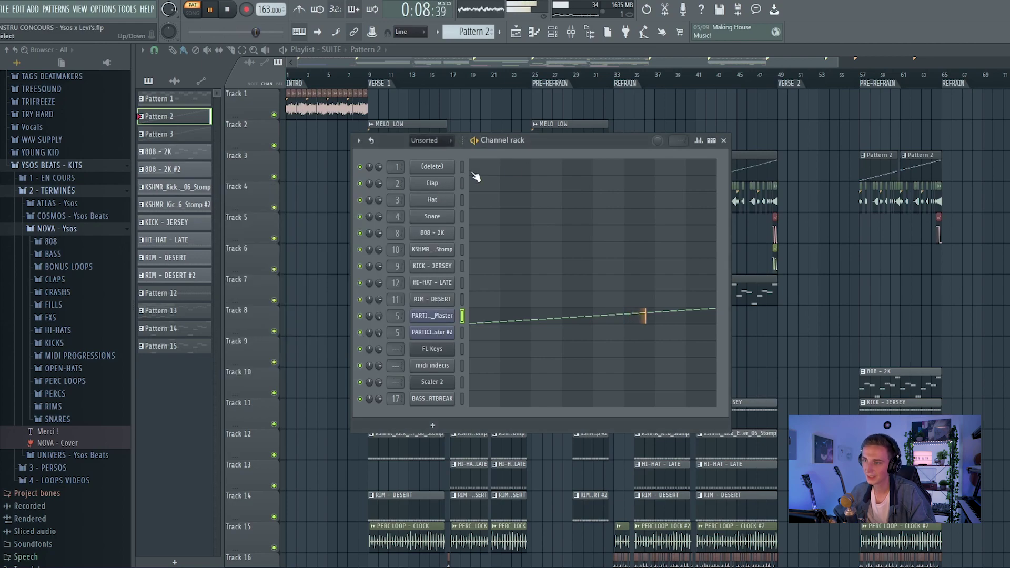
pyautogui.moveTo(565, 140); pyautogui.dragTo(545, 149)
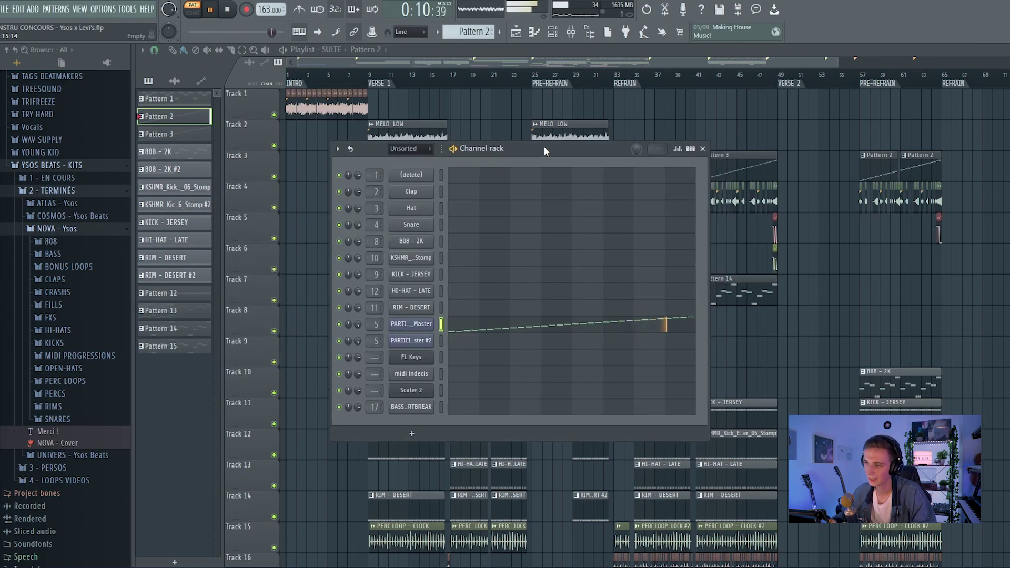
pyautogui.press('space')
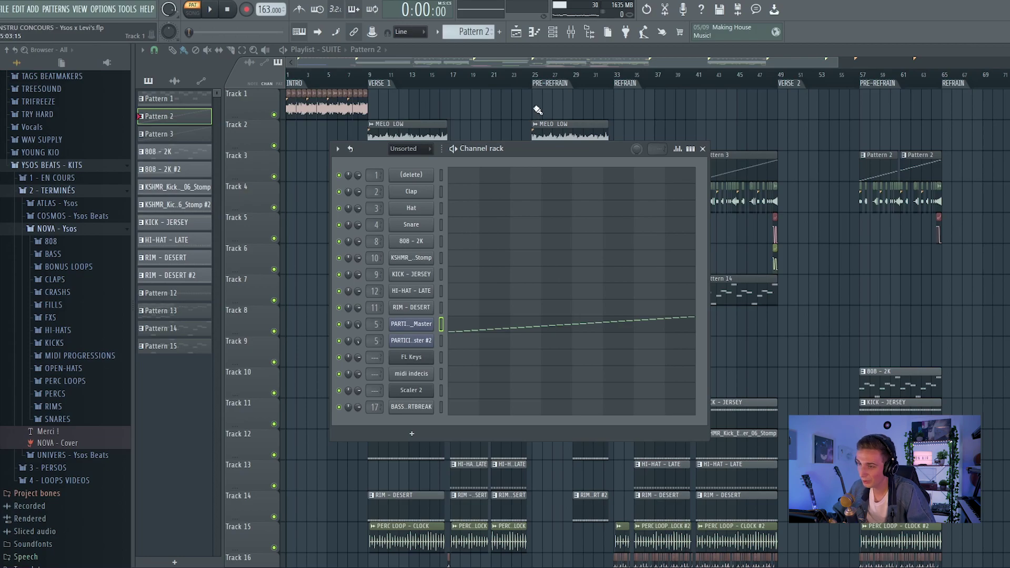
pyautogui.press('F6')
# - Mute Pattern 2's Track 3, and isolate the vocal cuts and automation clips on Tracks 4 to 6 around bar 17
pyautogui.scroll(2, 466, 89)
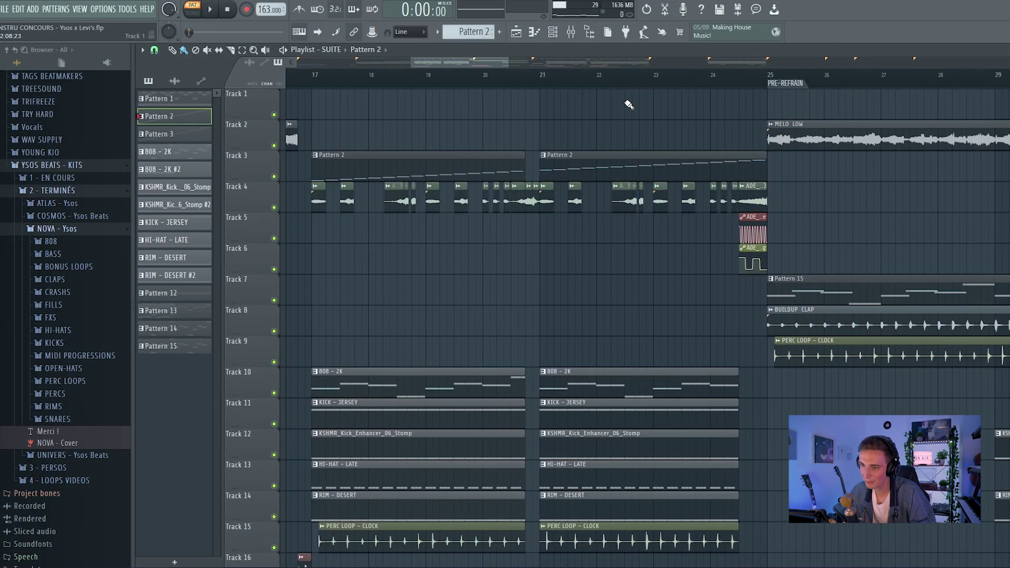
pyautogui.click(274, 176)
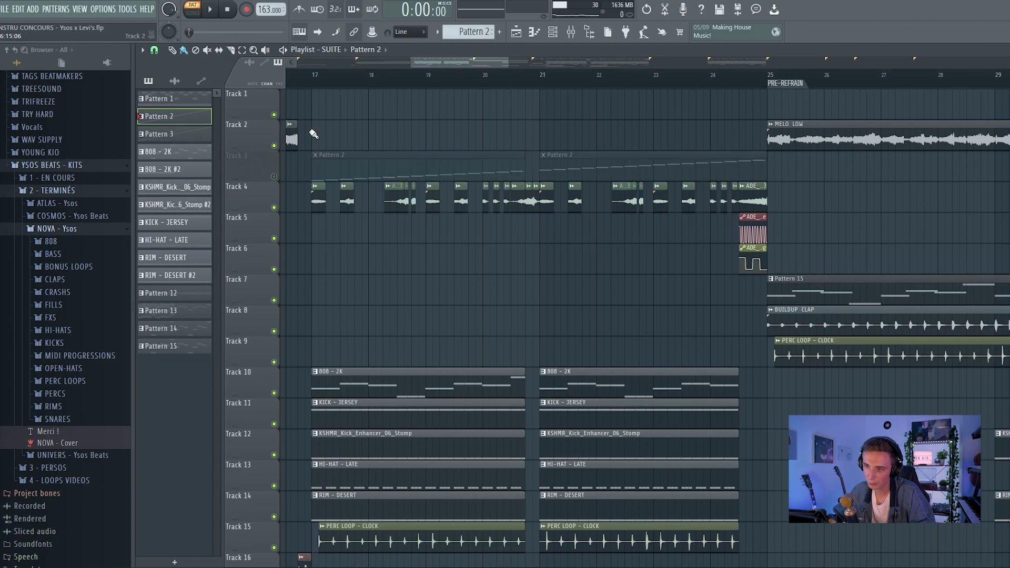
pyautogui.scroll(2, 318, 77)
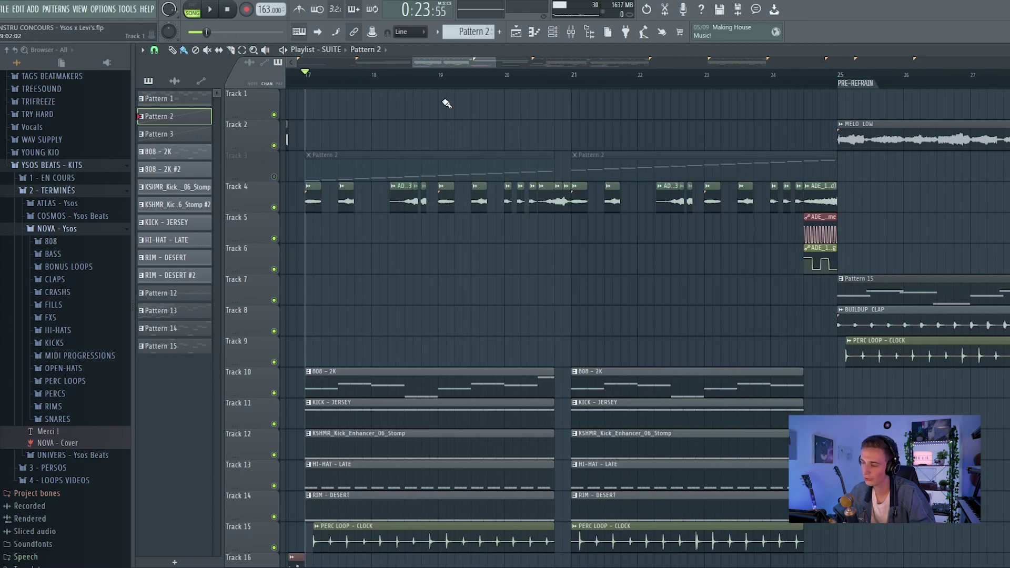
pyautogui.rightClick(269, 207)
pyautogui.click(282, 275)
pyautogui.scroll(-3, 282, 277)
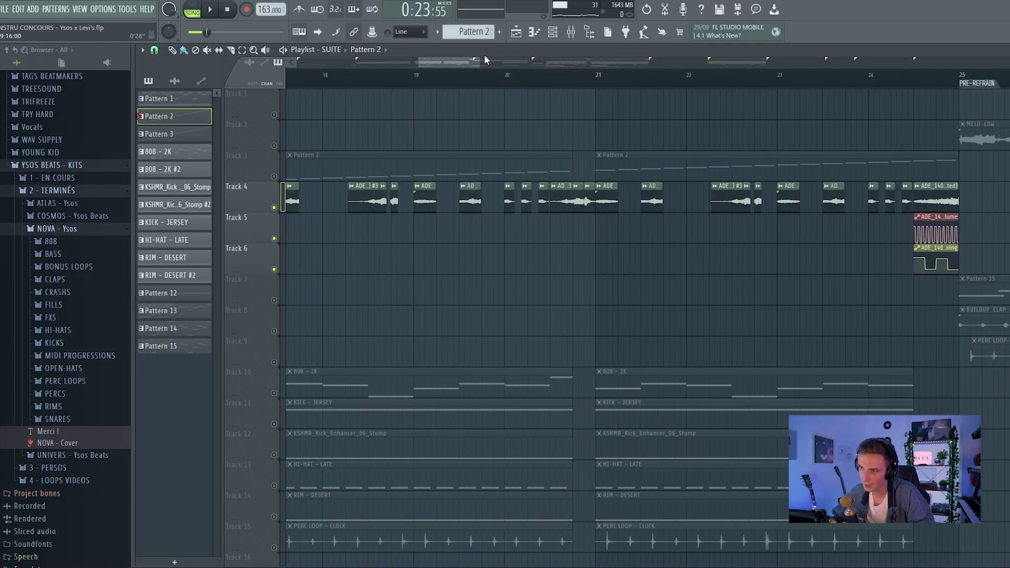
pyautogui.moveTo(485, 60); pyautogui.dragTo(430, 61)
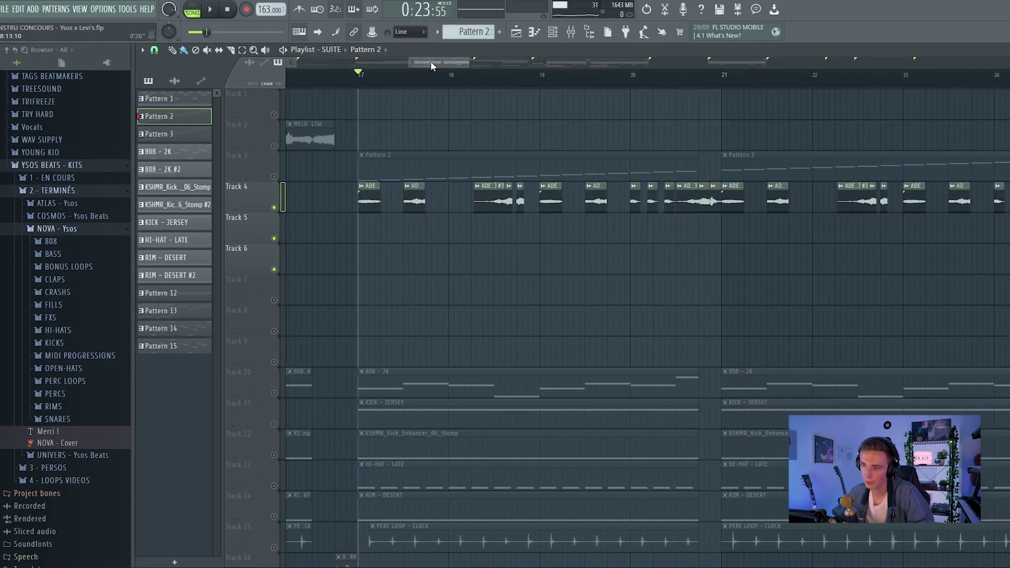
# - Examine the settings of vocal cut clip #12 on Track 4 and the automation clips ahead of the pre-refrain at bar 25
pyautogui.doubleClick(513, 190)
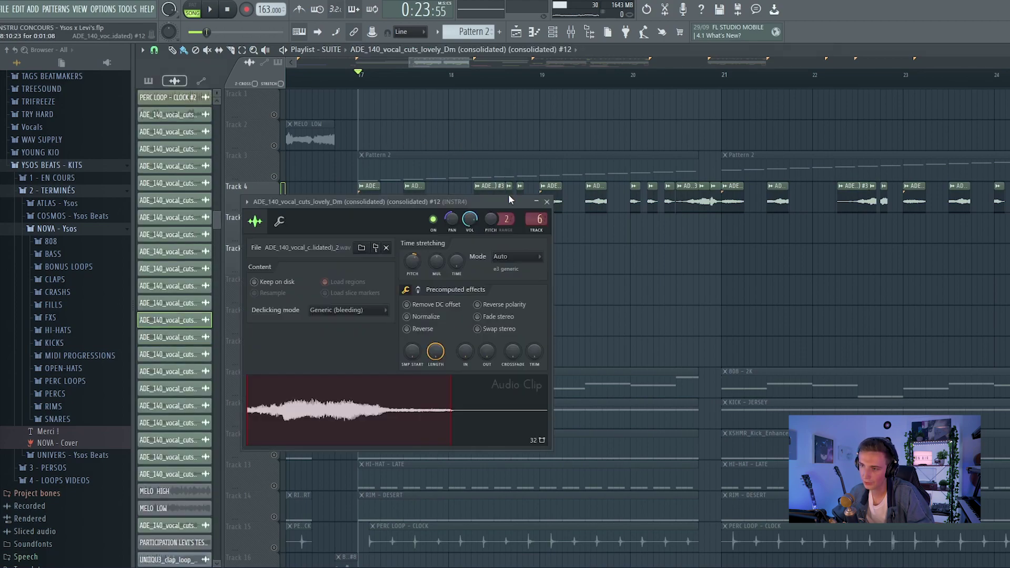
pyautogui.click(547, 202)
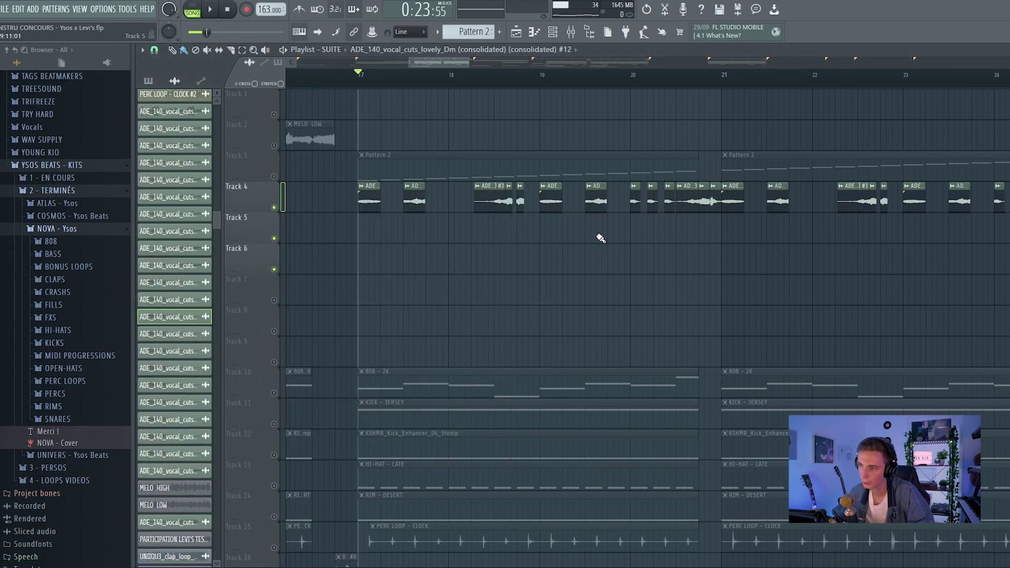
pyautogui.moveTo(448, 60); pyautogui.dragTo(493, 69)
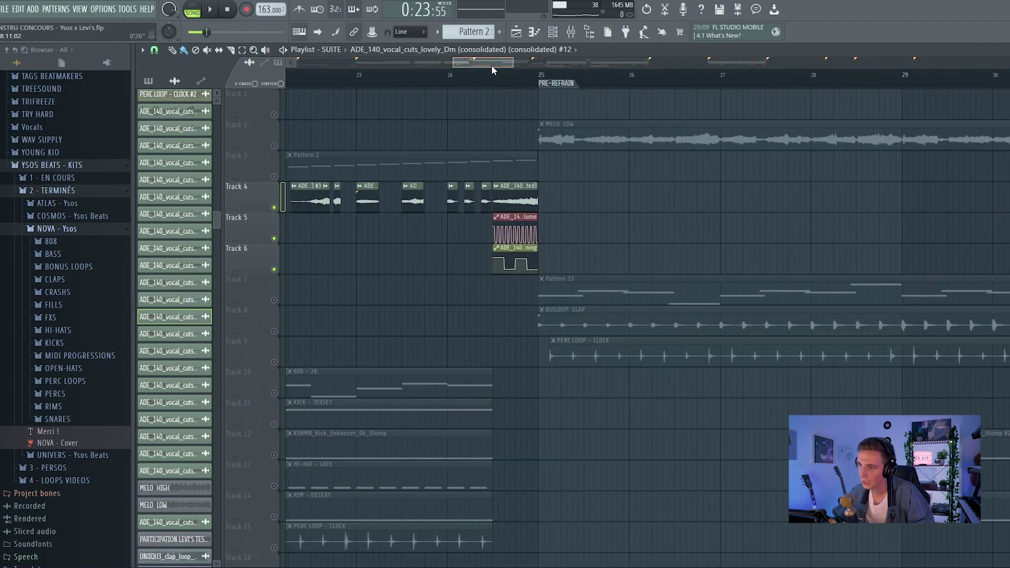
# - Select the second PRE-REFRAIN section from bar 57 to 65 and solo Track 3 with its Pattern 2 clips
pyautogui.scroll(3, 502, 87)
pyautogui.scroll(3, 489, 84)
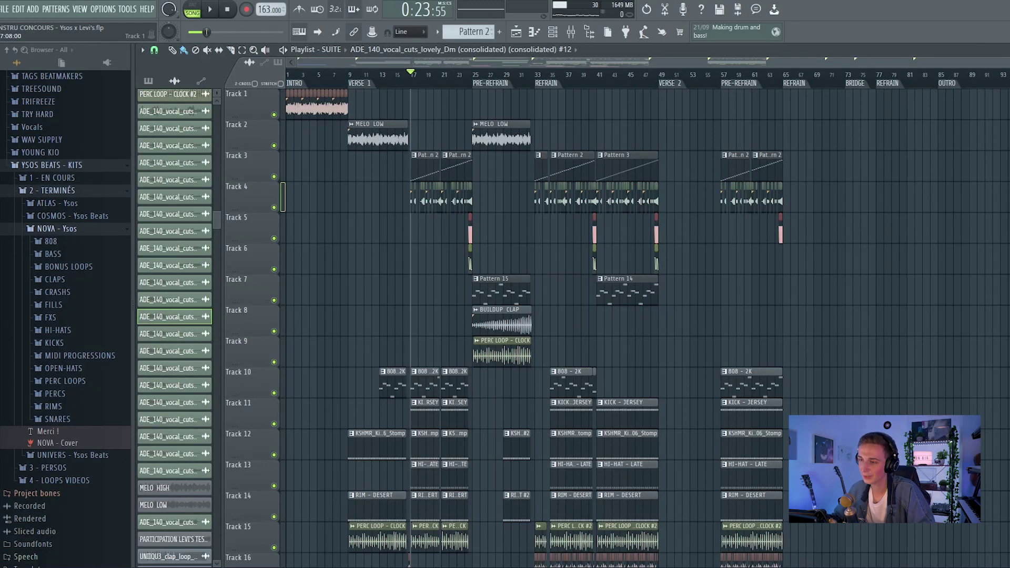
pyautogui.scroll(-2, 535, 76)
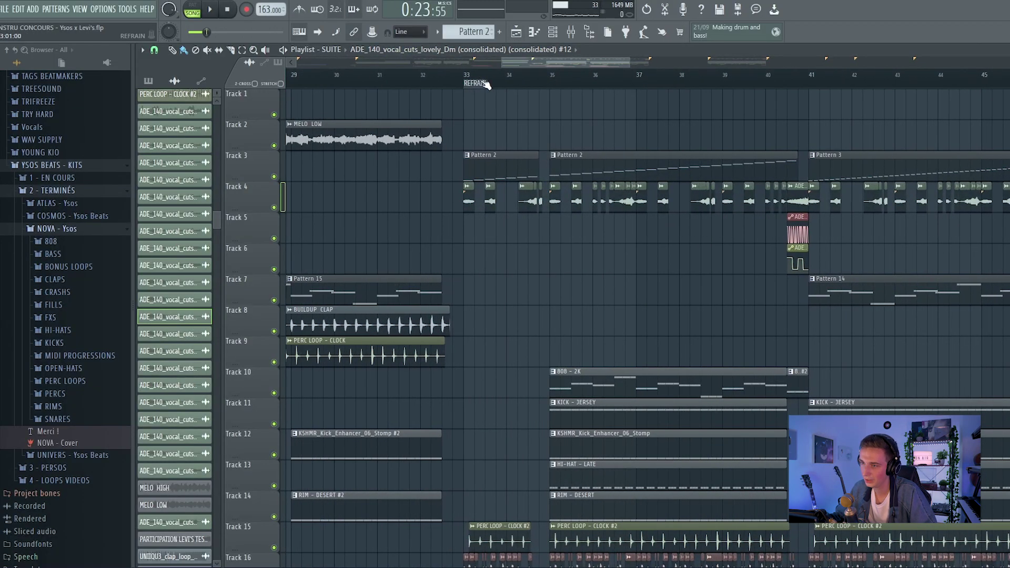
pyautogui.scroll(3, 798, 83)
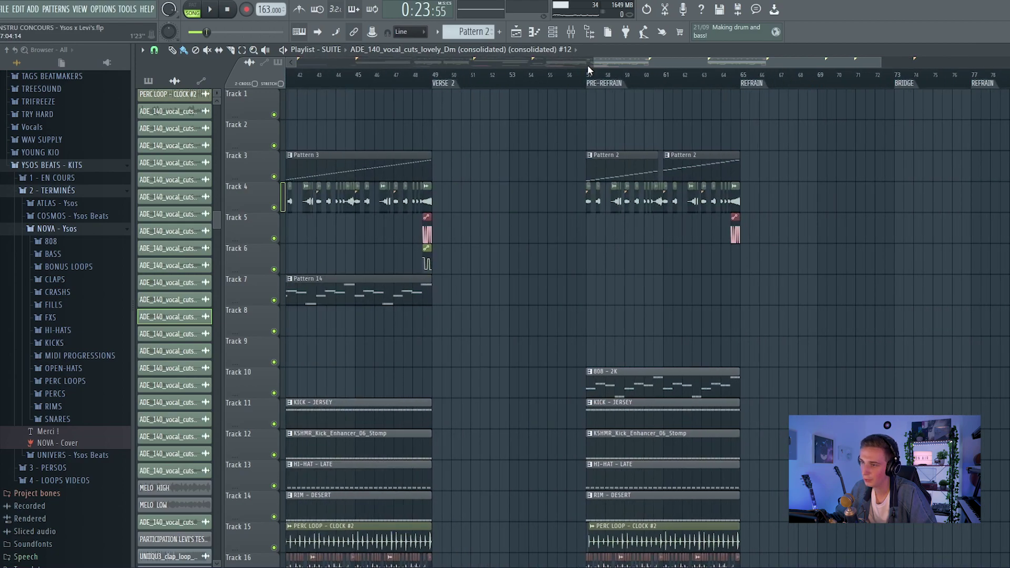
pyautogui.moveTo(604, 74); pyautogui.dragTo(744, 65)
pyautogui.scroll(3, 757, 79)
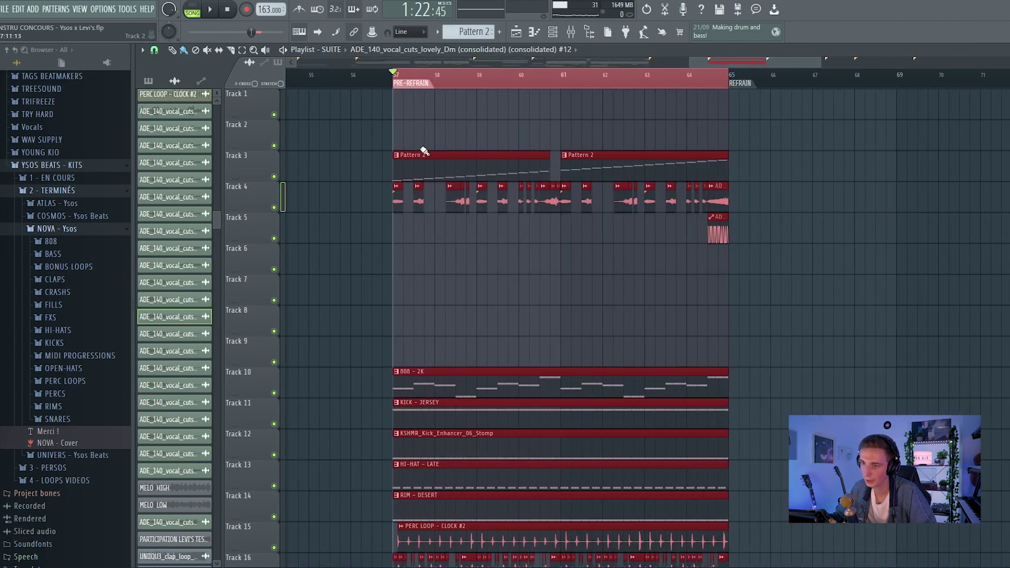
pyautogui.rightClick(273, 176)
pyautogui.scroll(-6, 452, 74)
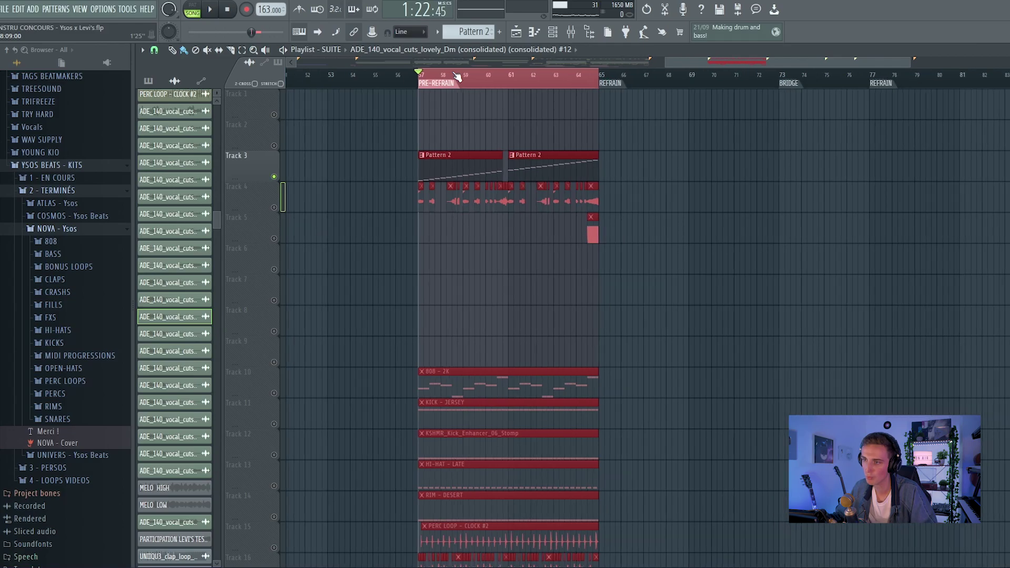
pyautogui.scroll(-5, 476, 221)
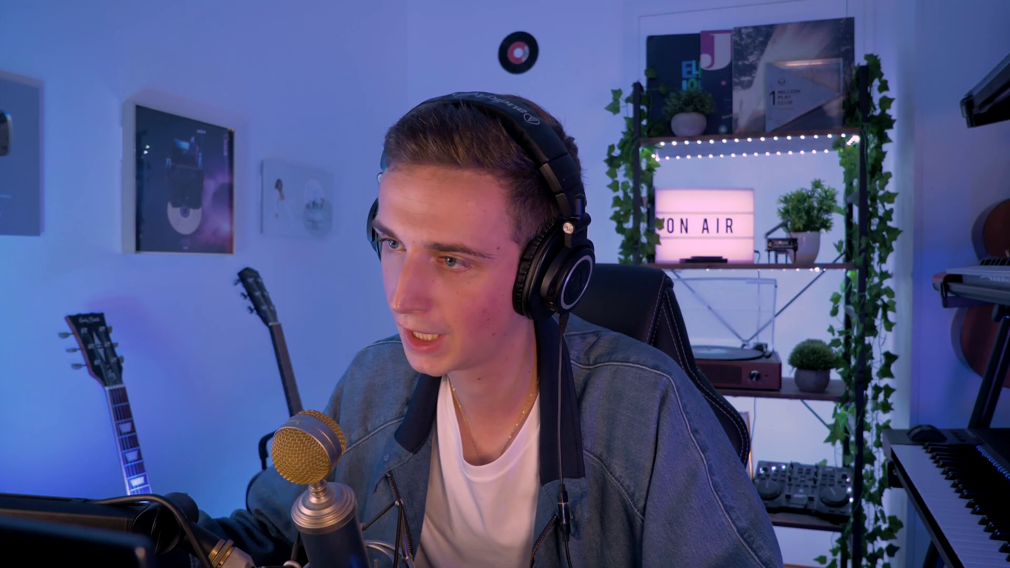